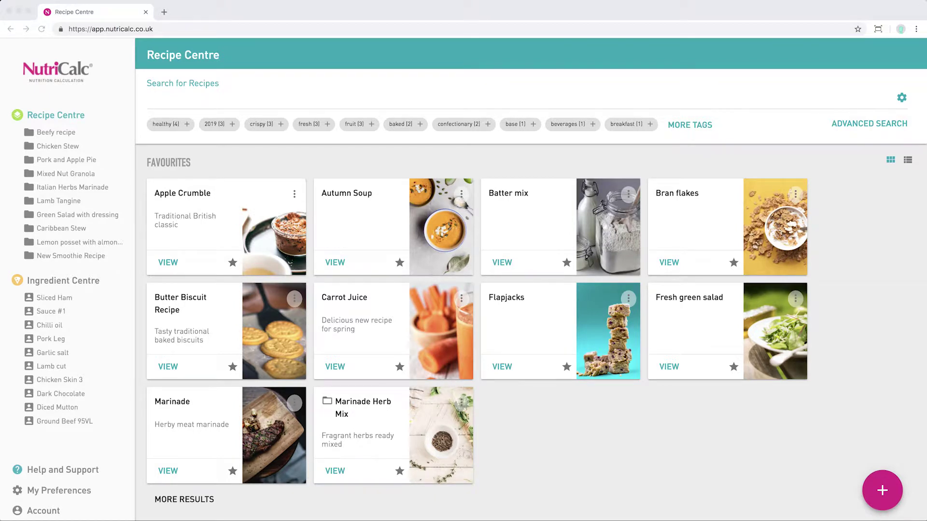
Step: Start a new general ingredient from the Ingredient Centre
click(81, 283)
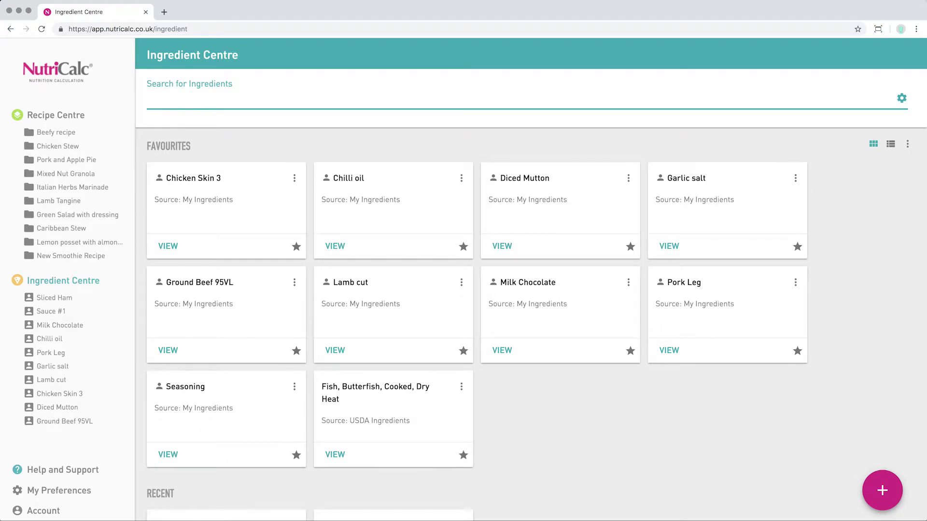
click(881, 489)
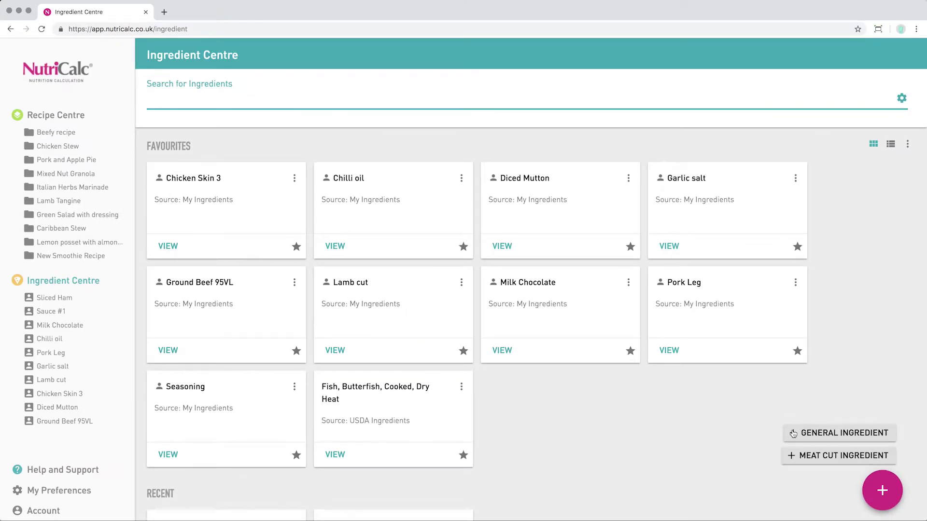
click(728, 394)
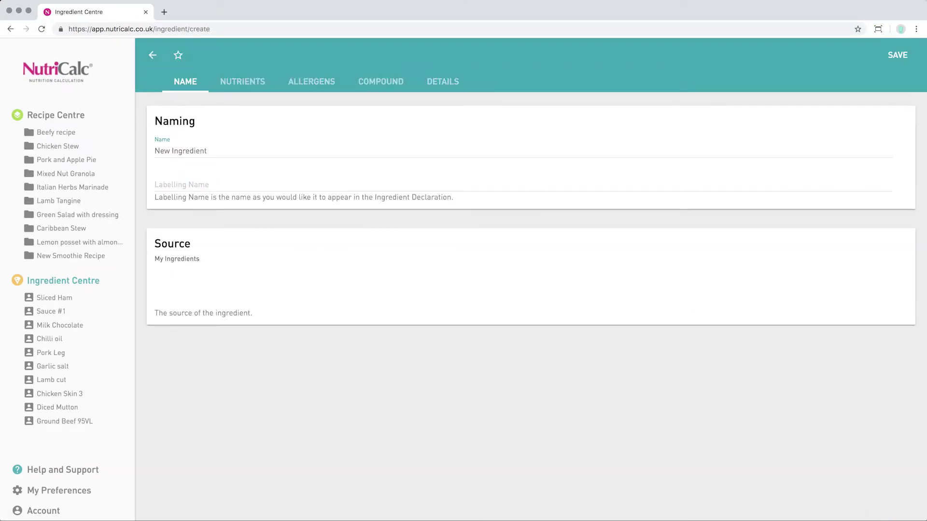
Step: Name it 'Dark Chocolate' and paste the full ingredient declaration as its labelling name
click(217, 150)
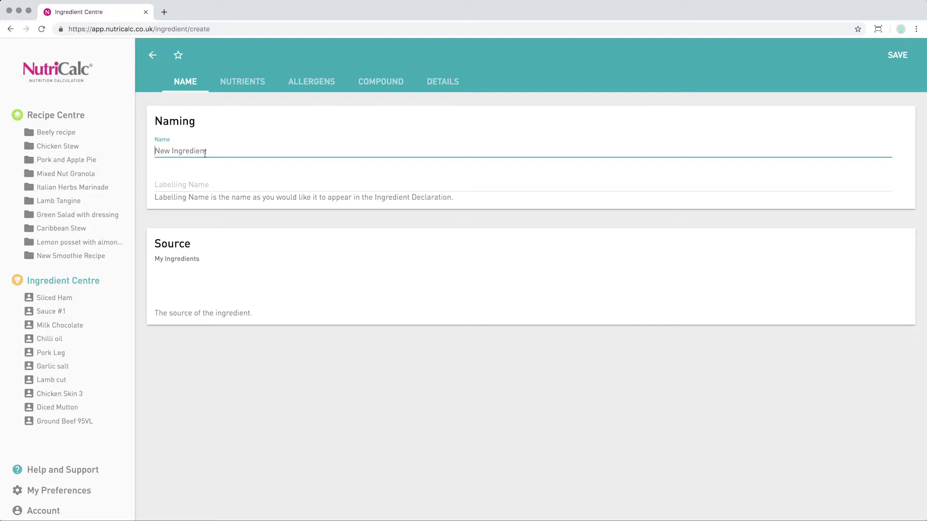
text(Dark Chocolate)
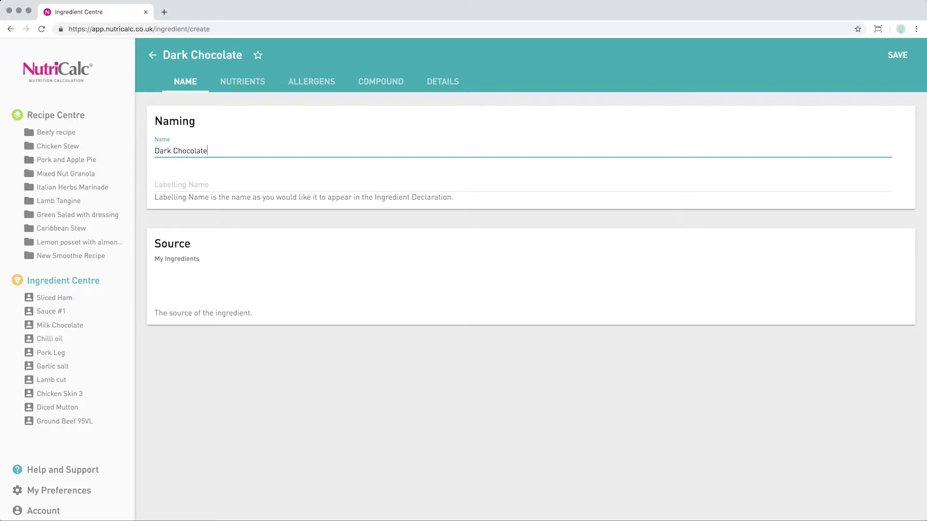
click(160, 182)
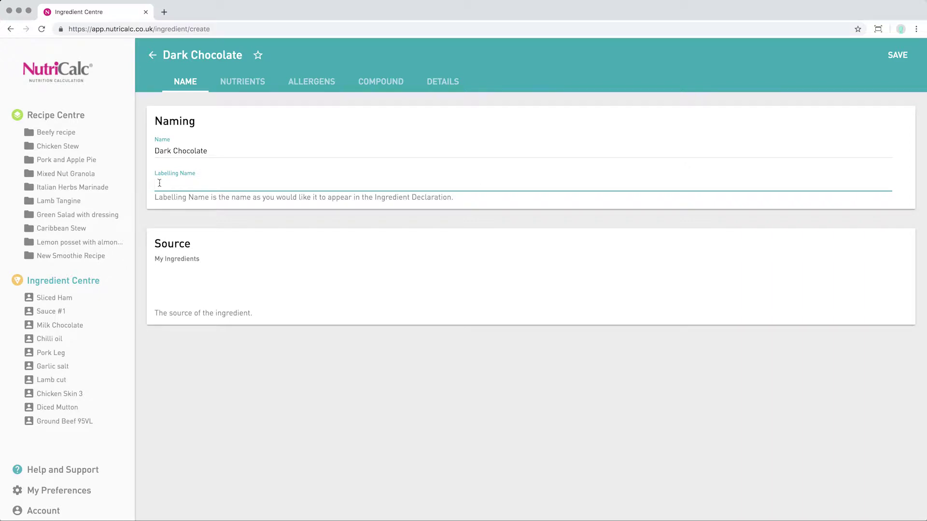
text(Dark Chocolate (Cocoa Mass, Sweeteners: Maltitol, Lactitol (from Cows' Milk), Cocoa Butter, Fat Reduced Cocoa Powder, Emulsifier: Sunflower Lecithin, Vanilla Flavouring))
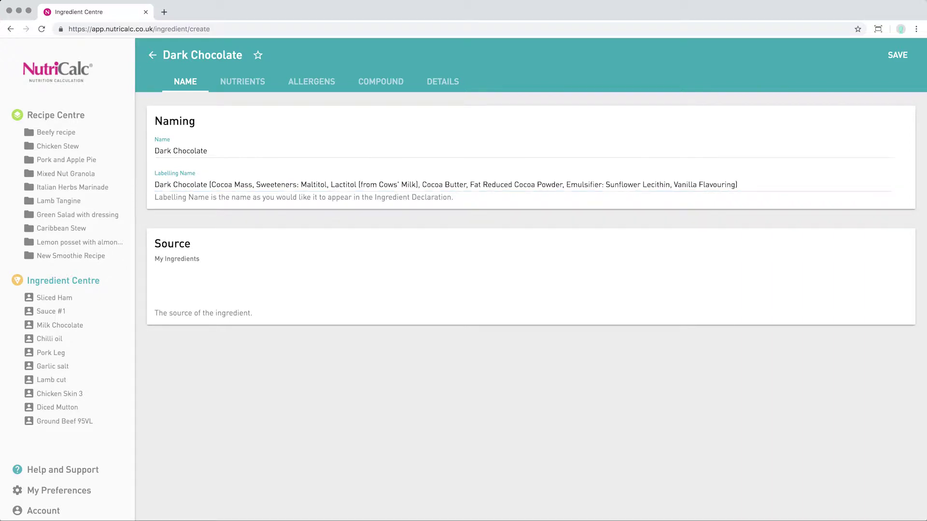
Step: Enter energy 530 kcal and 2240 kJ, protein 5.1 g, fat 36.6 g and saturates 21.9 g
click(244, 86)
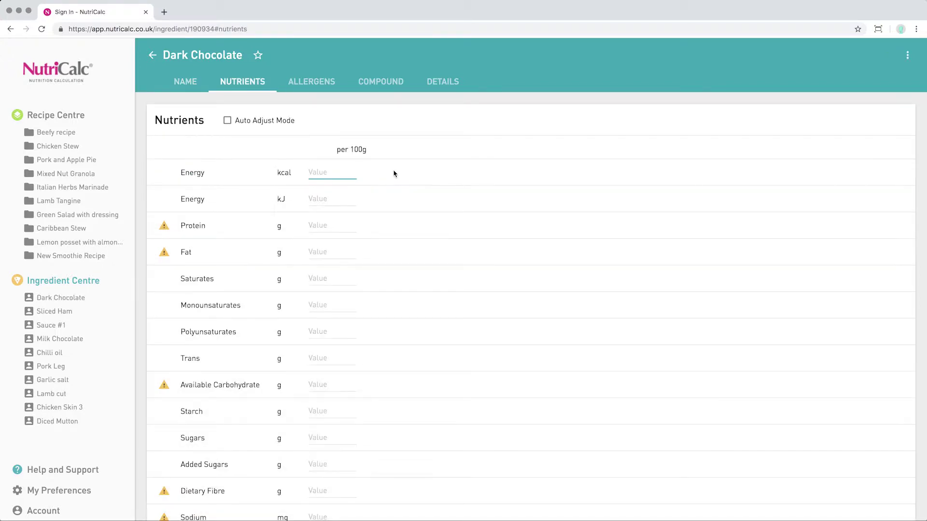
text(530)
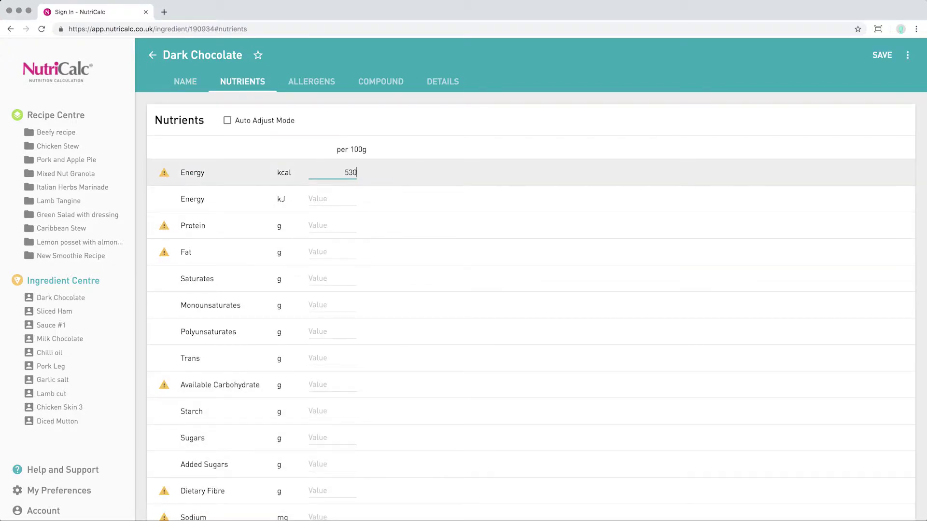
click(325, 198)
text(2240)
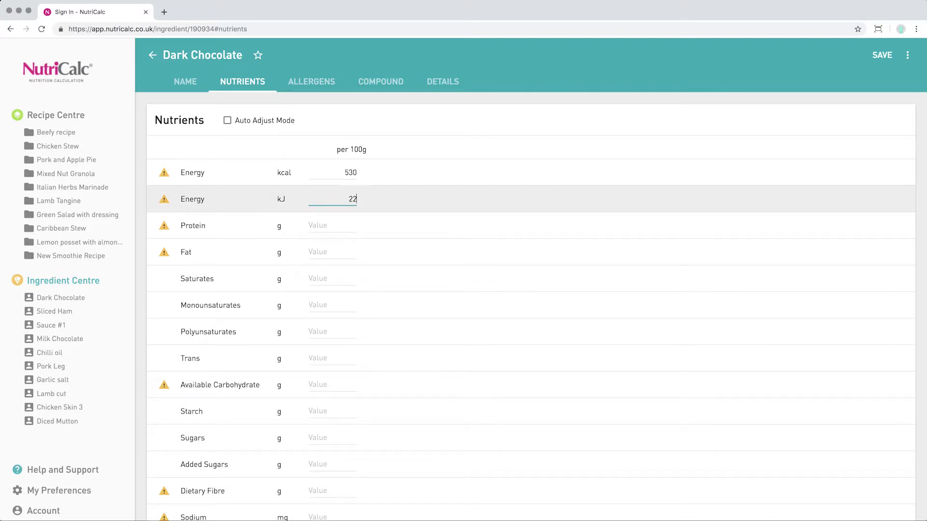
click(325, 225)
text(5.)
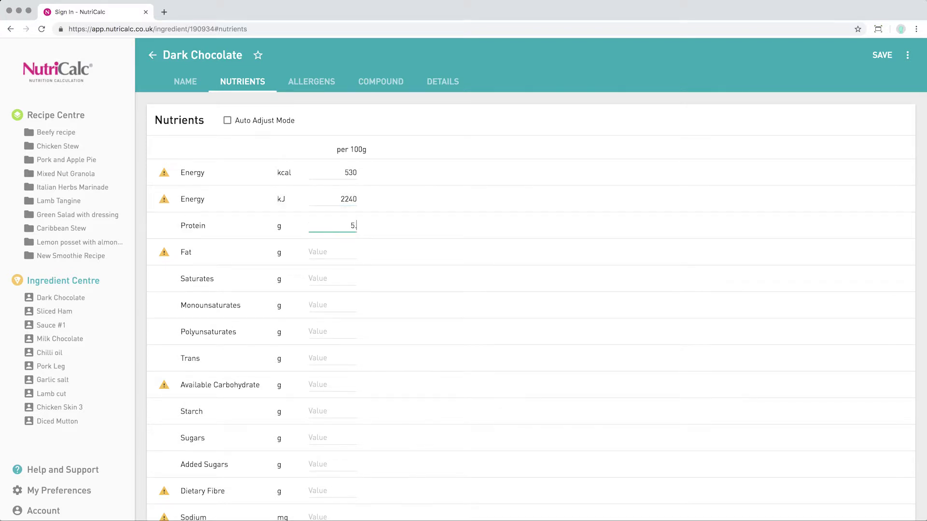
text(1)
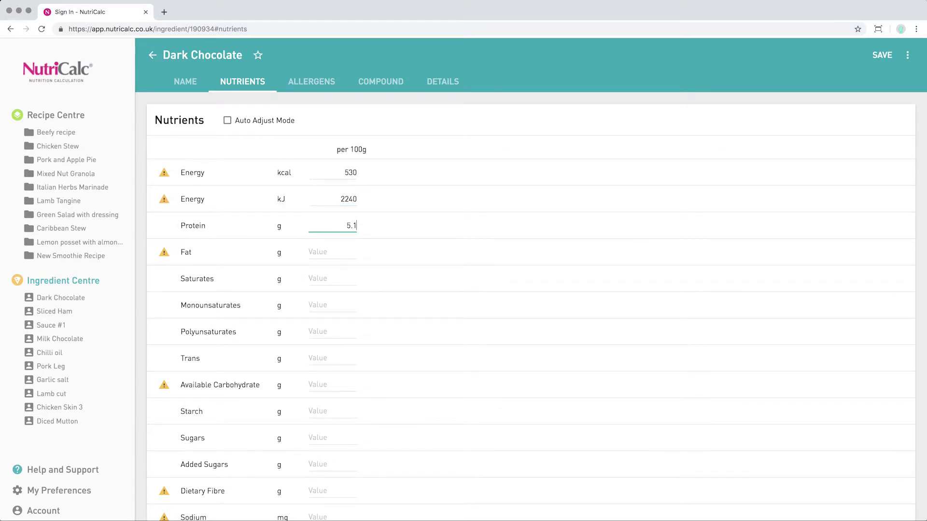
click(328, 250)
text(36)
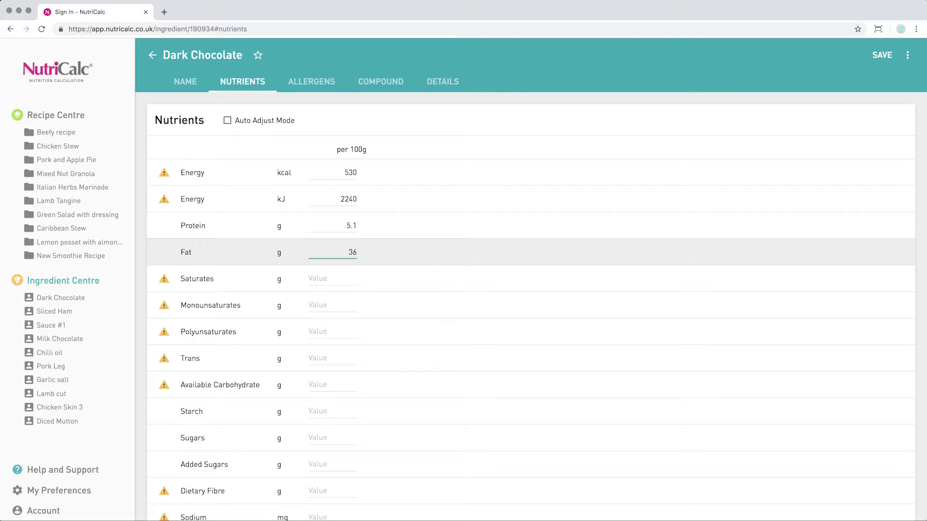
text(.6)
click(327, 271)
text(21.9)
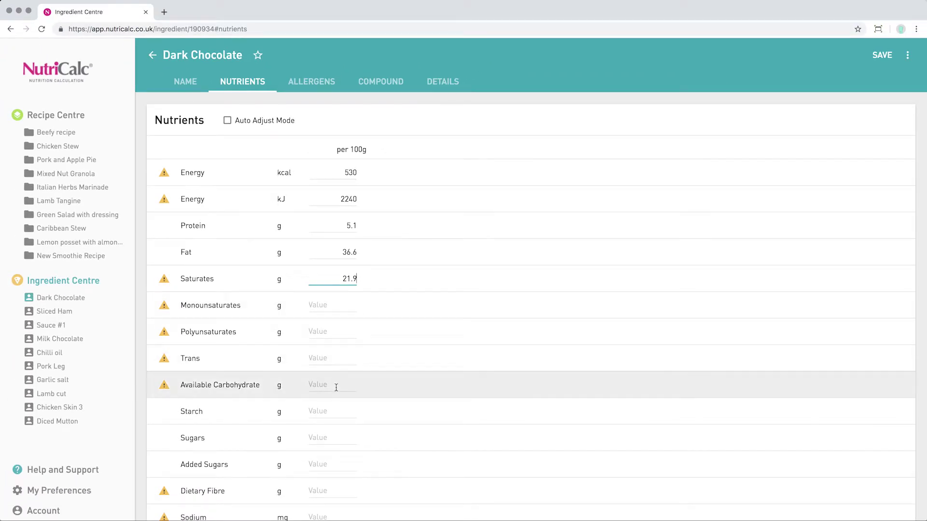
Step: Enter carbohydrate 45.5 g, sugars 42.8 g, dietary fibre 8.1 g and sodium 11 mg
click(336, 386)
text(45.5)
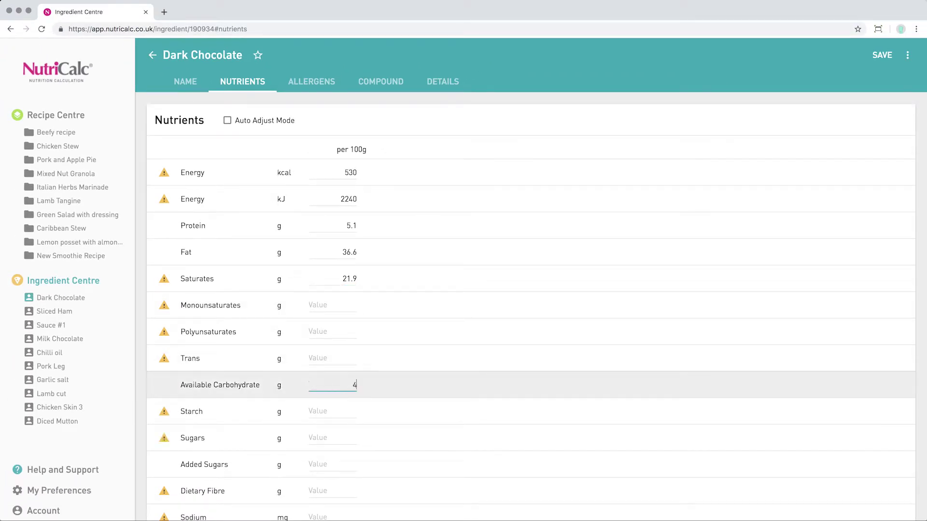
click(327, 438)
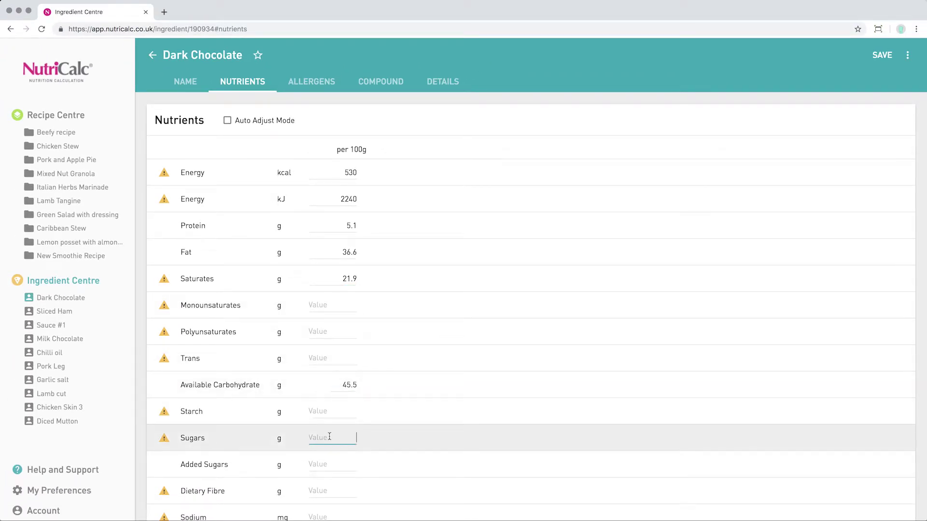
text(42.8)
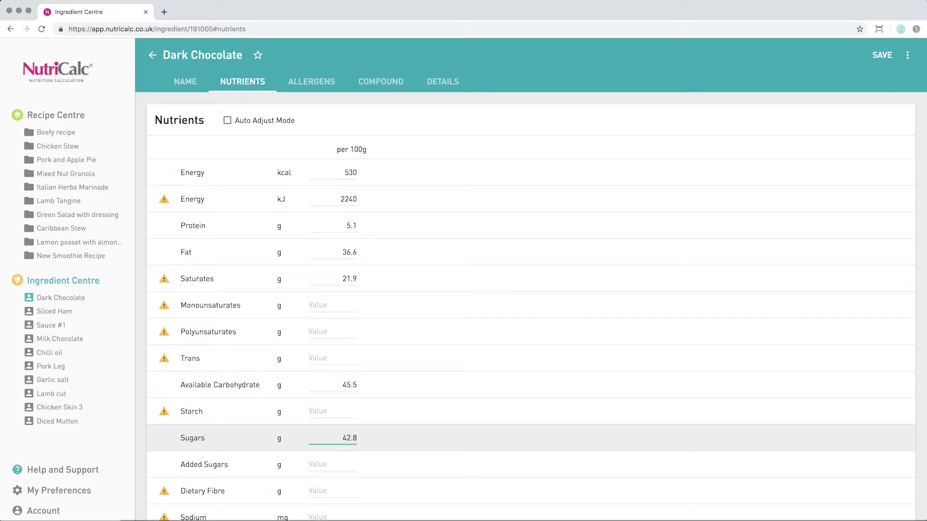
click(321, 490)
text(8)
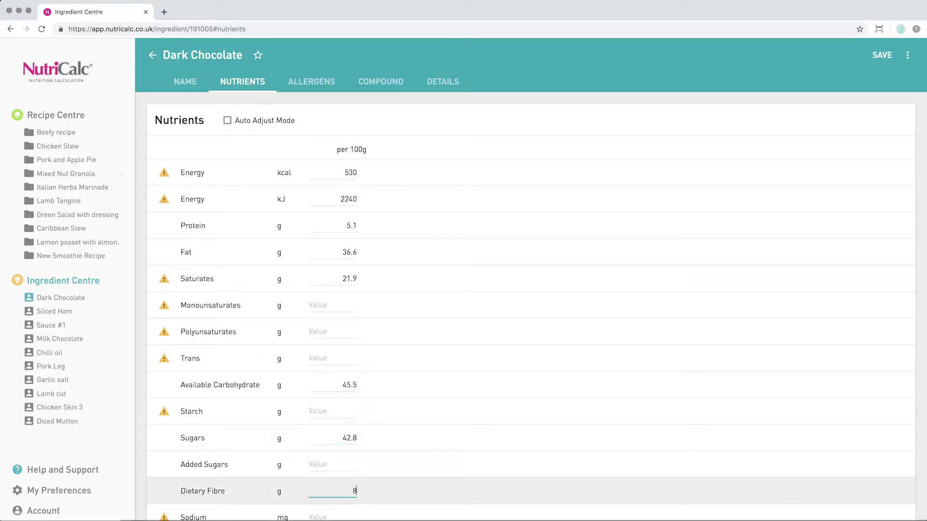
text(.1)
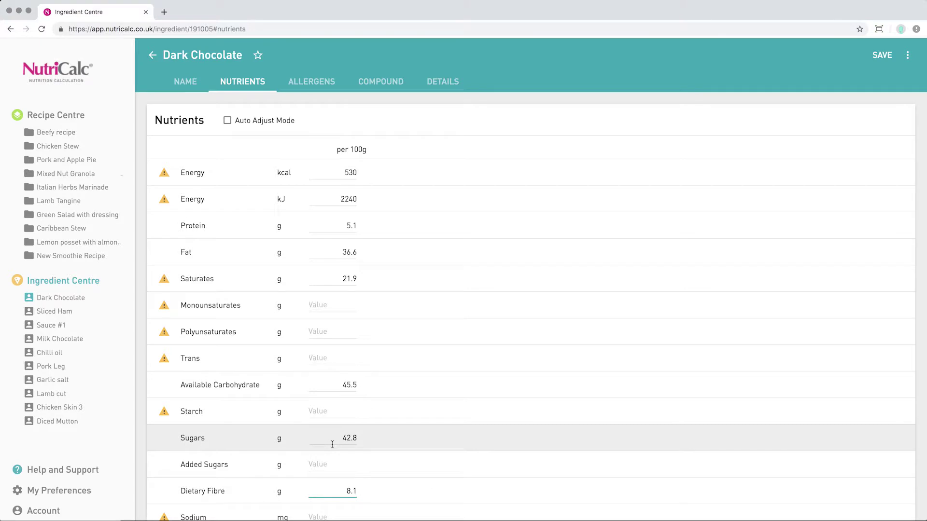
scroll(333, 444, down, 3)
click(327, 418)
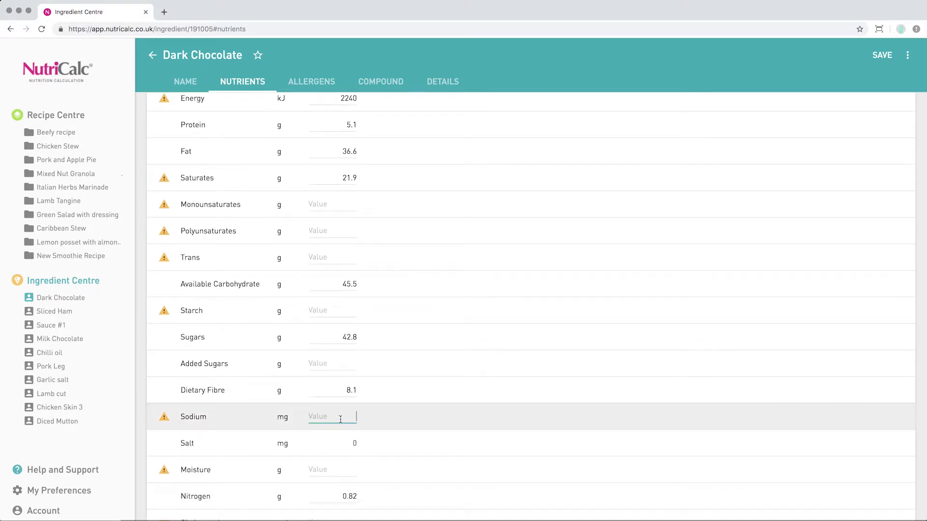
text(11)
key(Return)
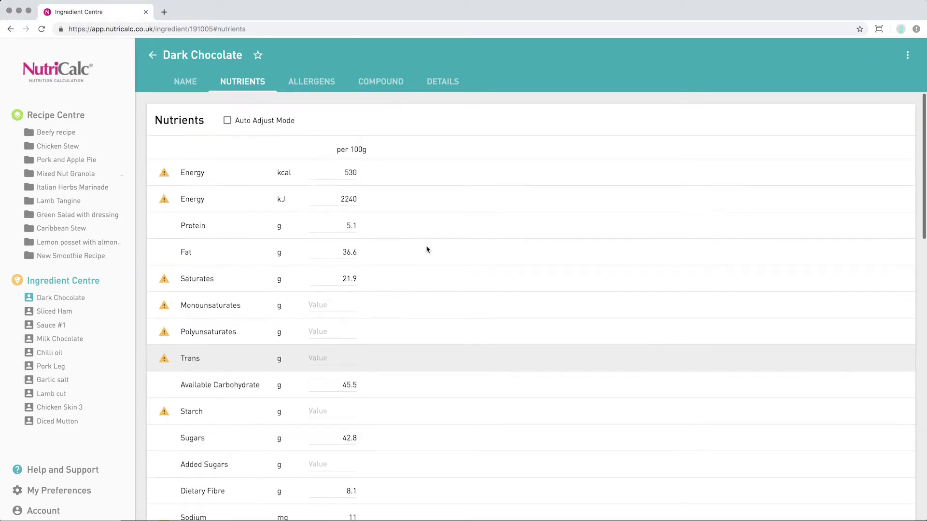
Step: Accept the calculated 2.7 g starch and base the fat breakdown on Chocolate (Plain)
click(165, 415)
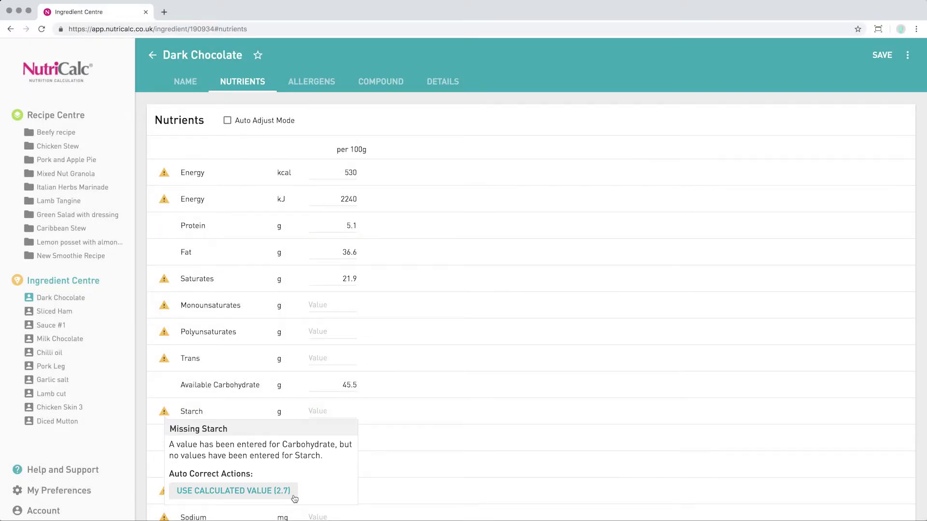
click(294, 498)
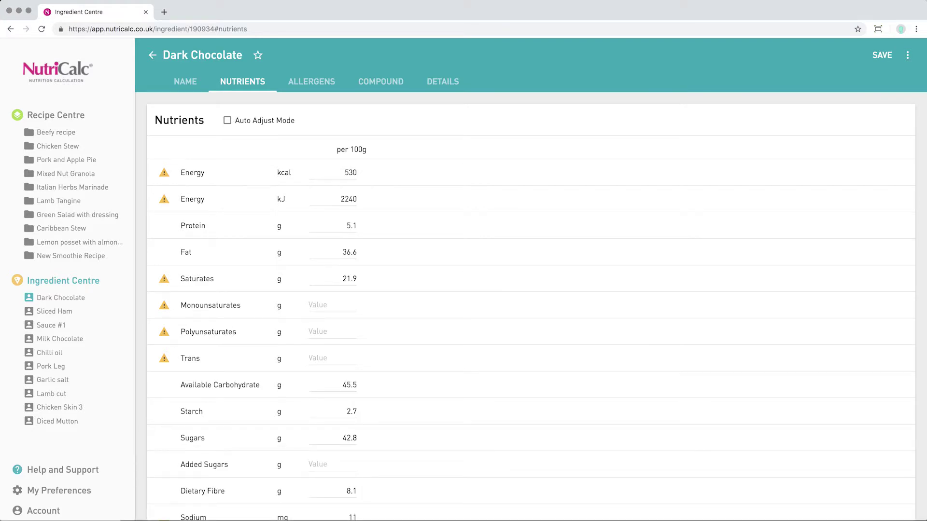
click(164, 308)
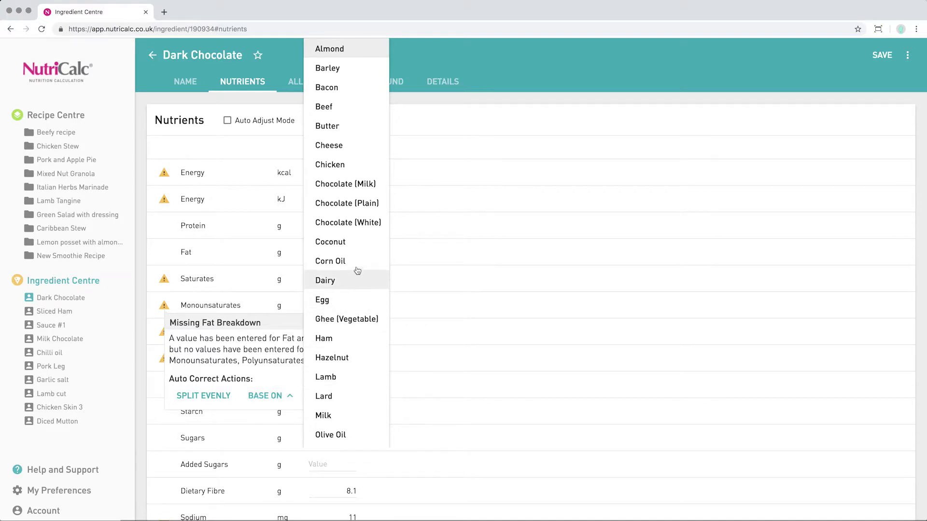
click(357, 207)
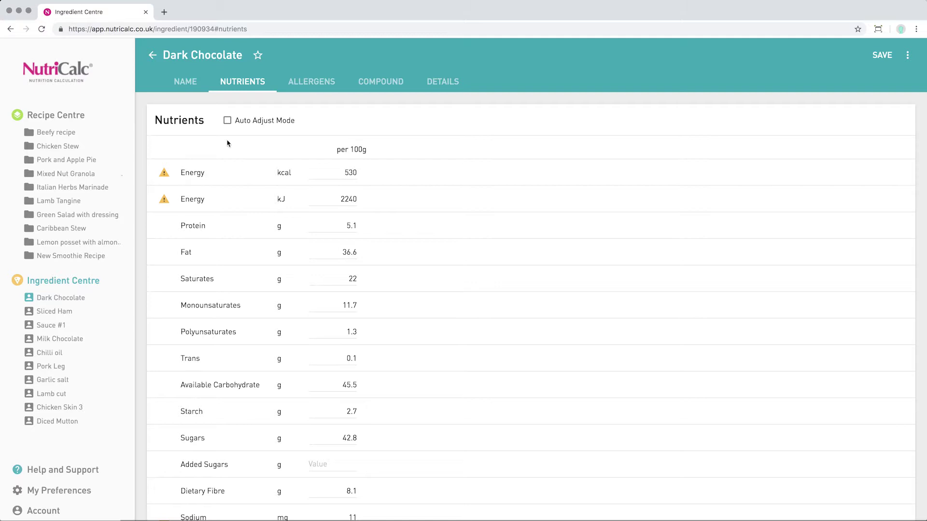
Step: Accept the calculated energy values: 548 kcal instead of 530 and 2279 kJ instead of 2240
click(164, 173)
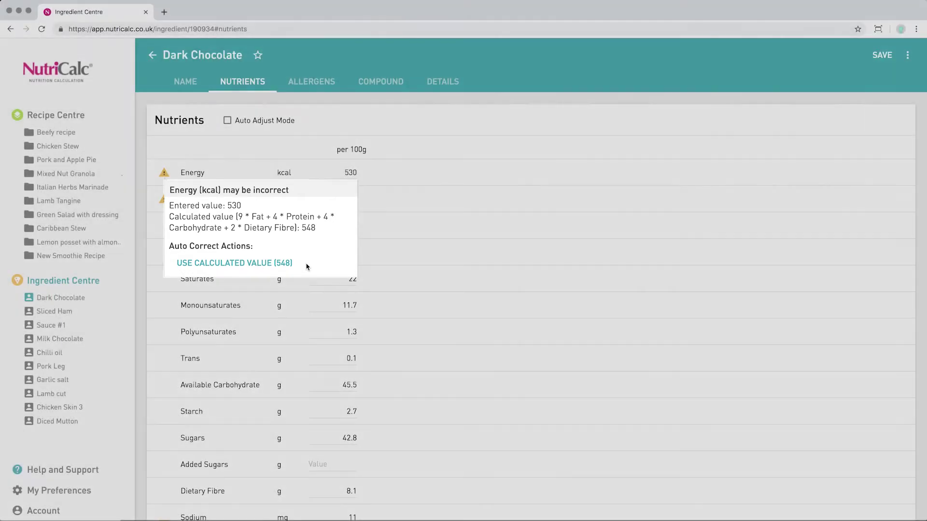
click(289, 263)
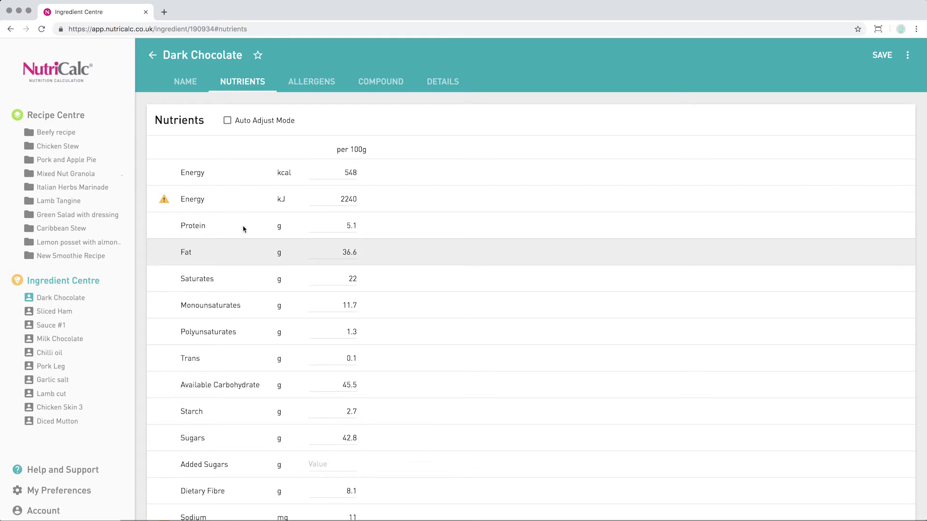
click(163, 201)
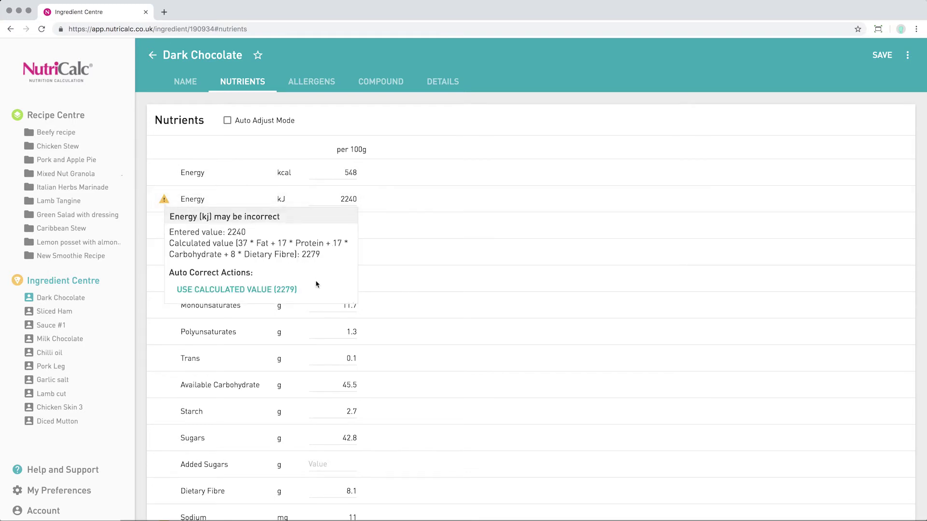
click(294, 291)
Step: Accept the calculated 3.7 g for the flagged Moisture value
scroll(581, 113, down, 8)
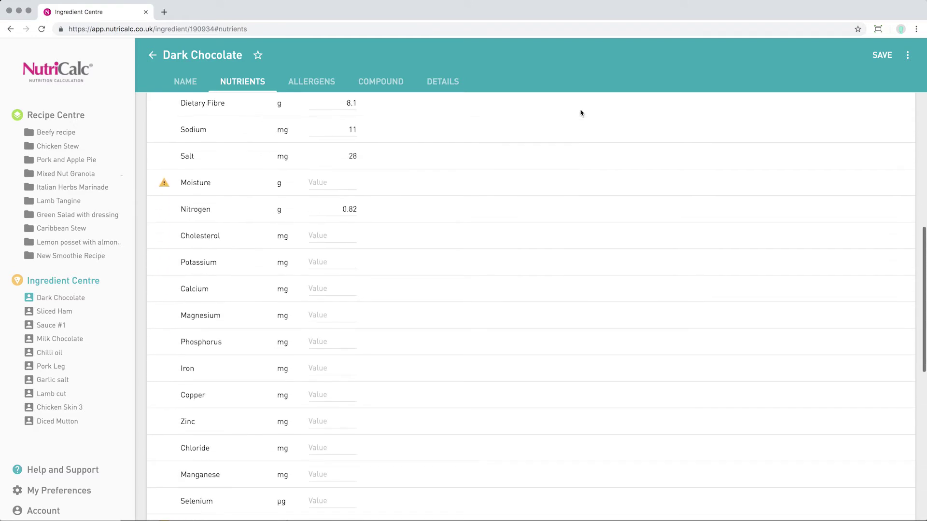
click(328, 176)
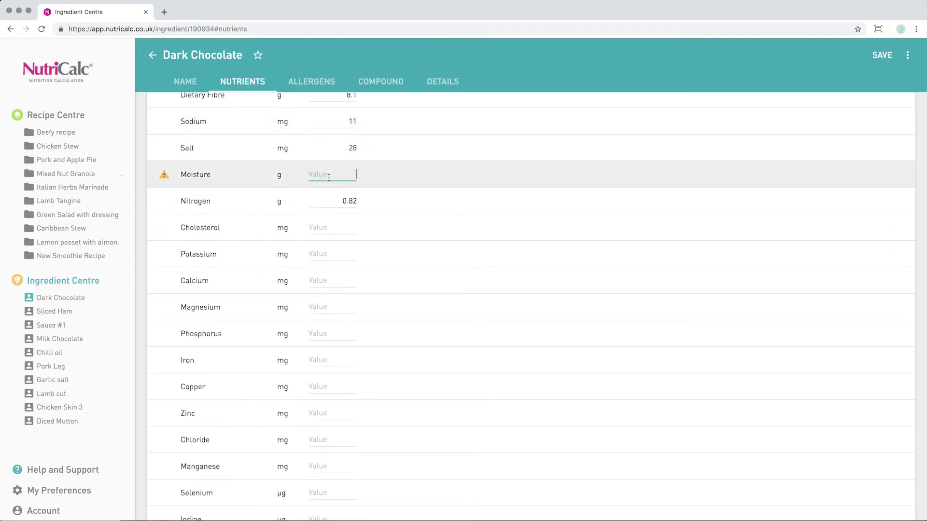
click(165, 175)
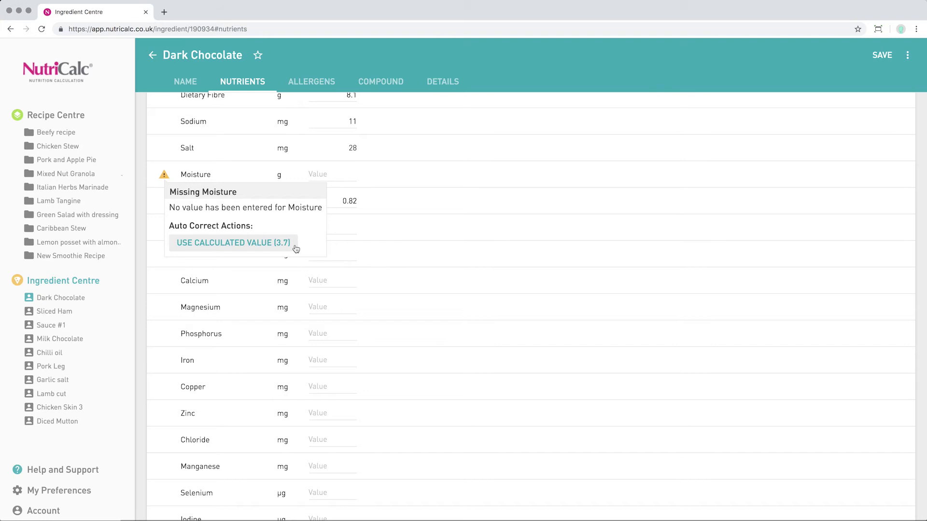
click(296, 249)
scroll(511, 256, up, 4)
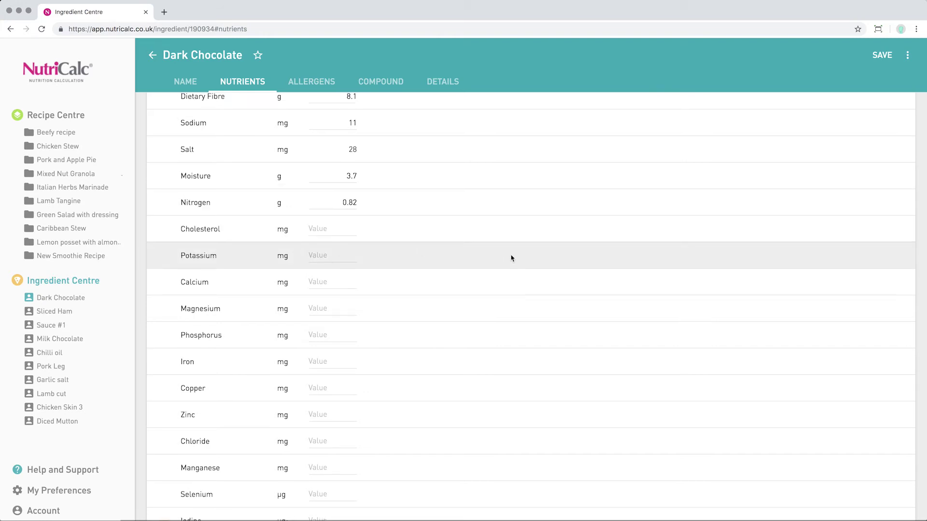
scroll(511, 258, up, 5)
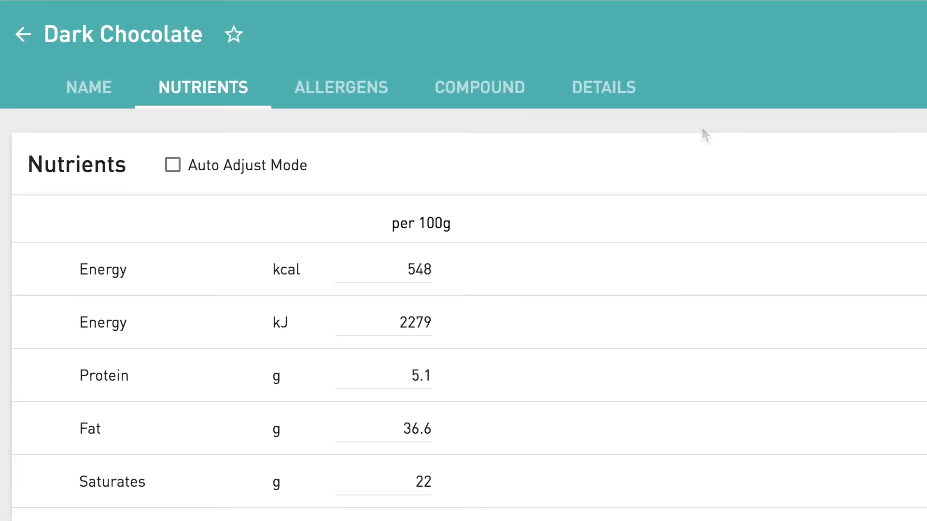
Step: Star Dark Chocolate as a favourite and save the ingredient
click(231, 43)
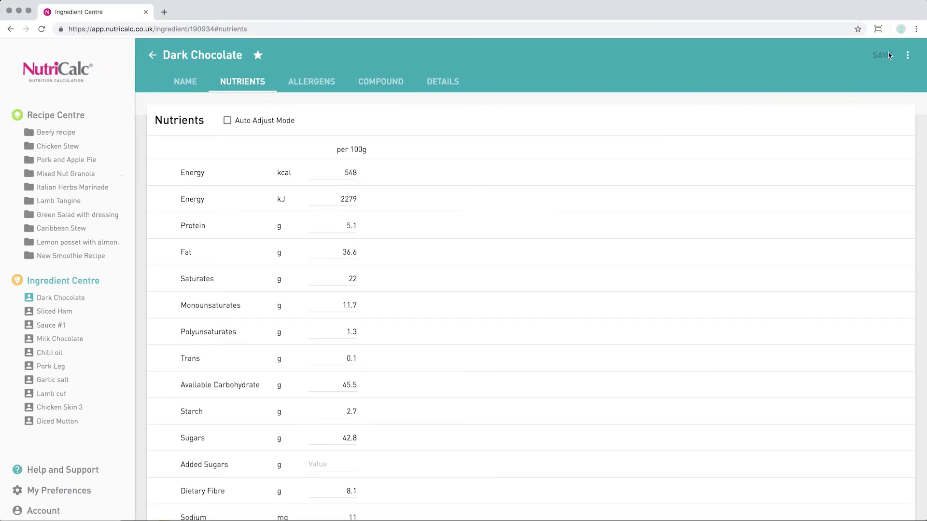
click(884, 55)
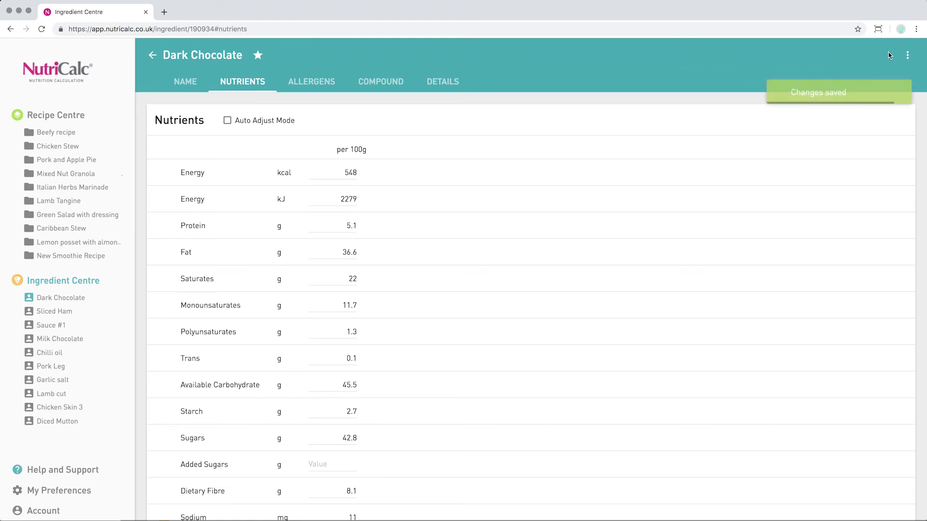